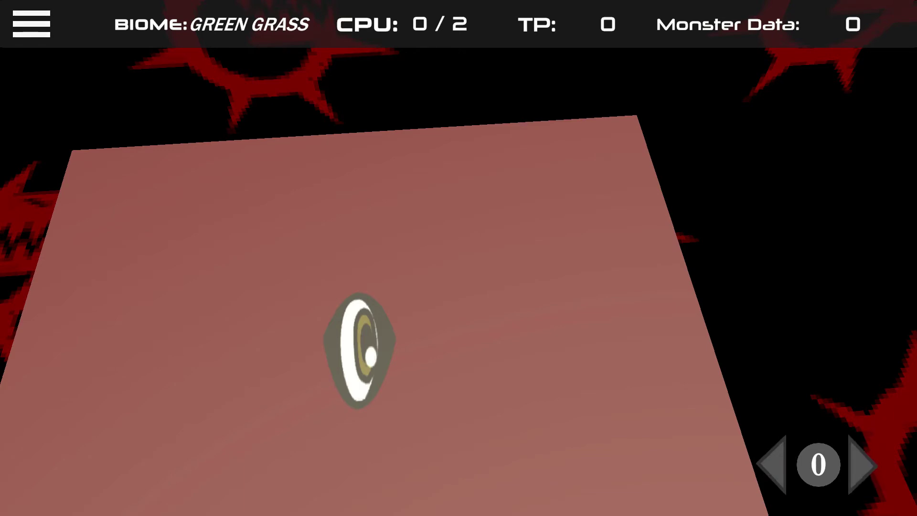
- Toggle the game's hamburger menu open, closed and open again to bring up the Area Shop welcome panel
left_click(32, 23)
left_click(32, 24)
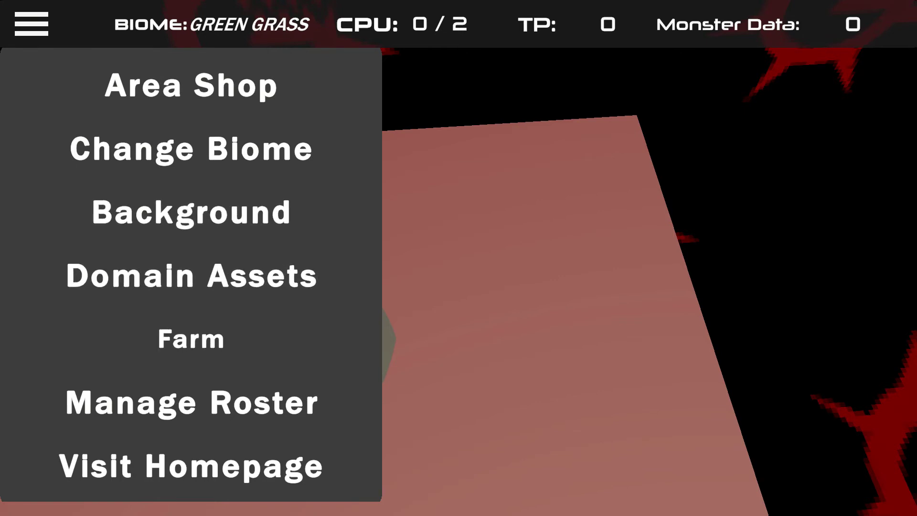
left_click(31, 23)
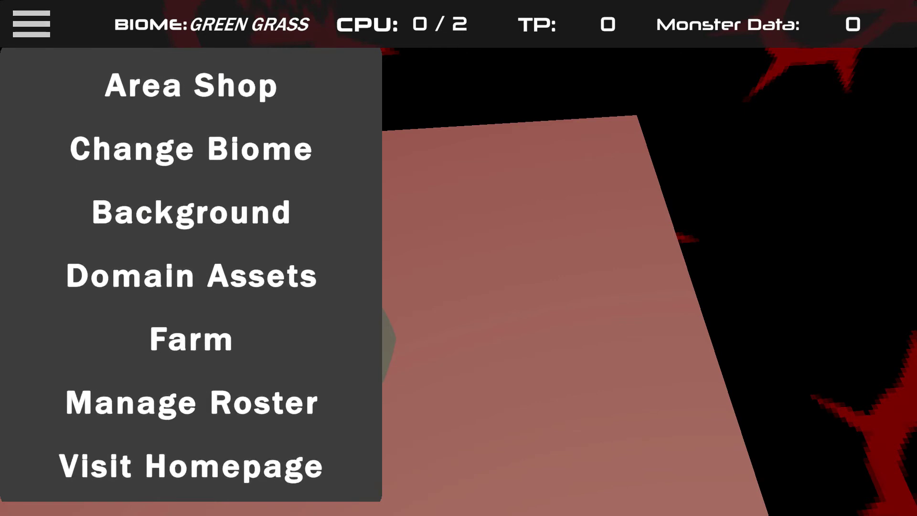
- Reopen the main menu and choose Area Shop, leaving its Area Editor and Buy Area panel up
left_click(31, 23)
left_click(191, 86)
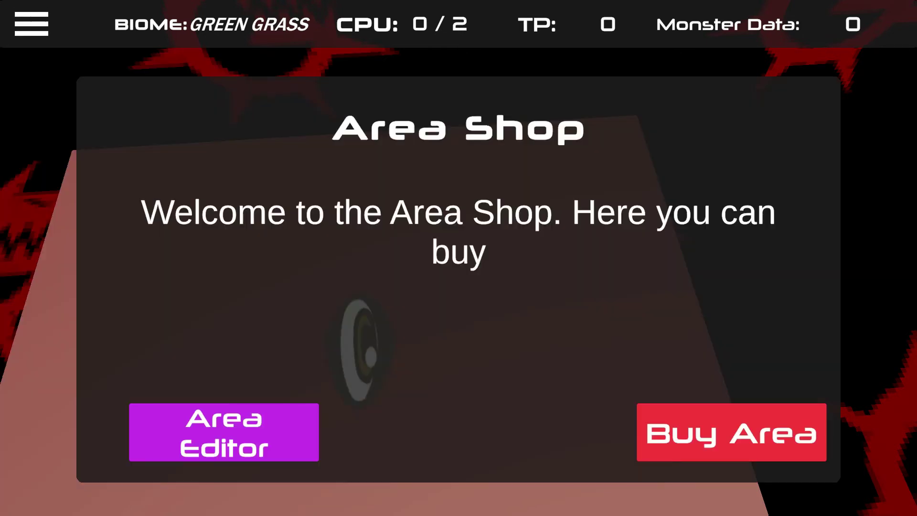